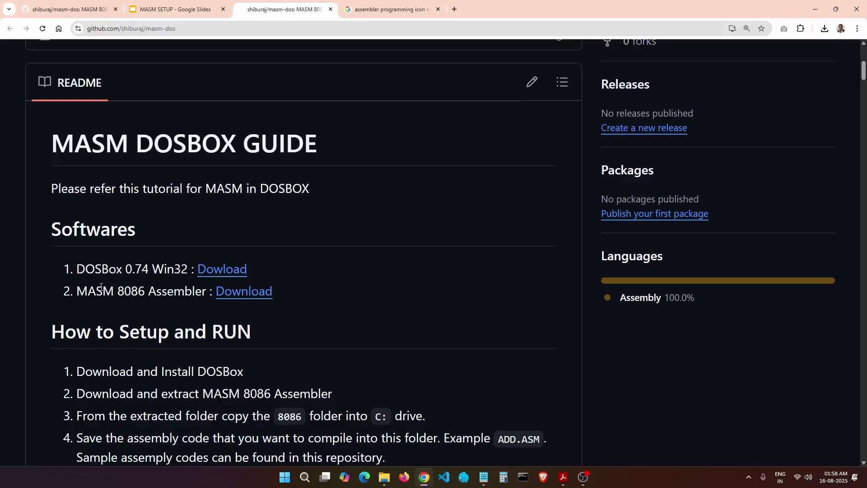
Step: Reveal the downloaded MASM 8086 Assembler zip in its Downloads folder
drag(78, 294, 212, 292)
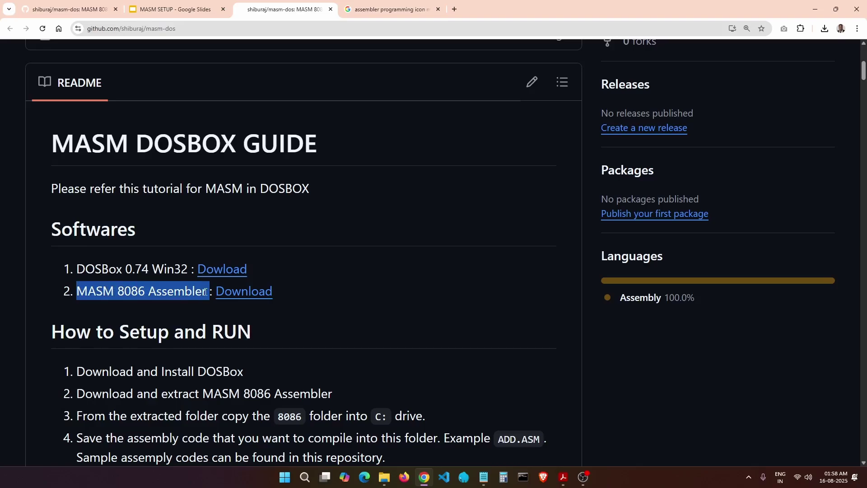
click(327, 296)
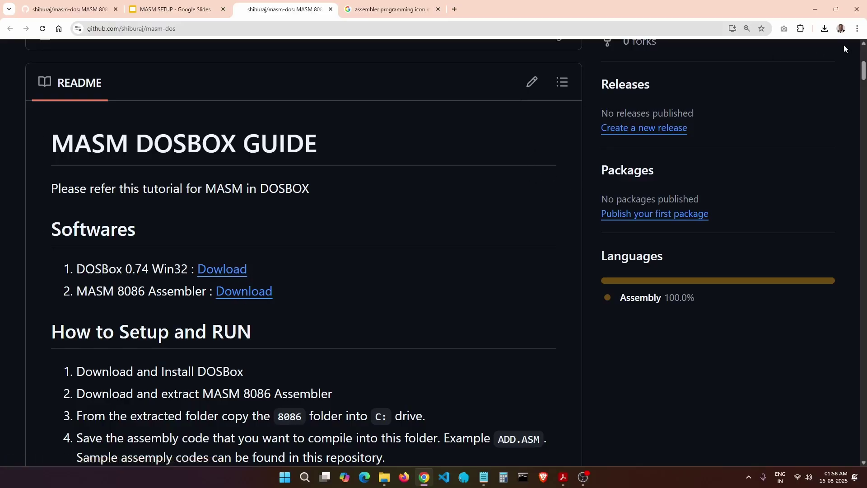
click(825, 29)
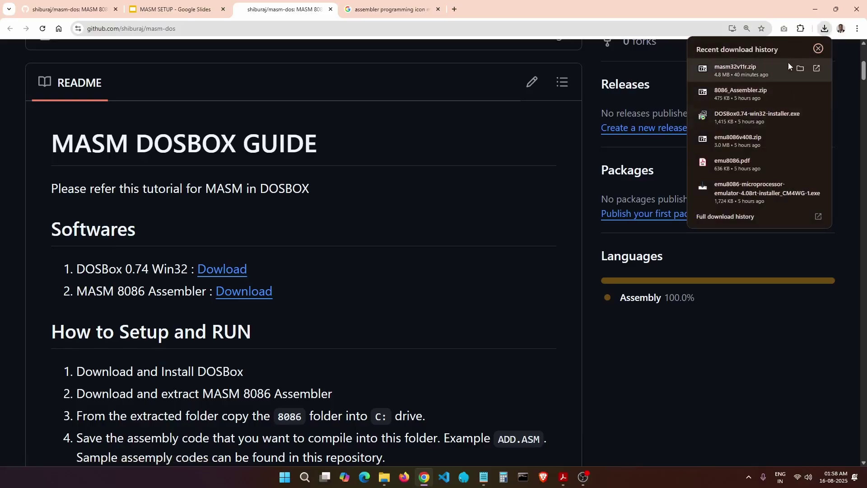
click(801, 68)
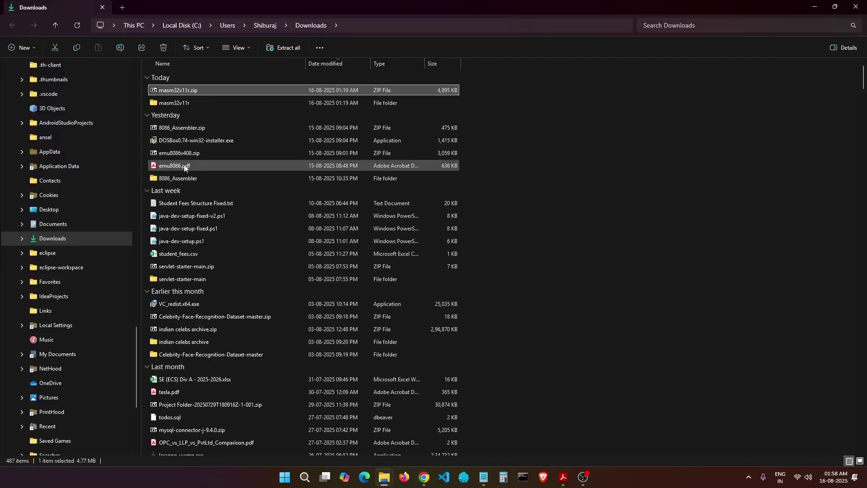
Step: Switch the Downloads file list to small icons, then enlarge it to extra-large icons
click(171, 142)
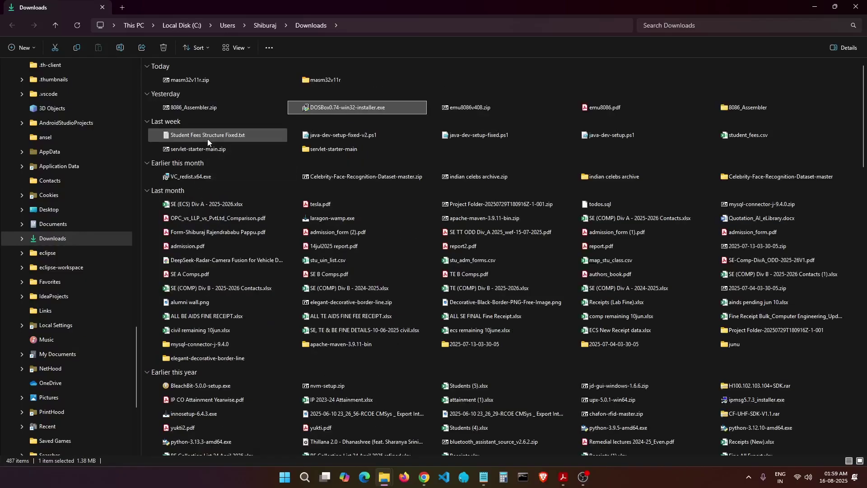
key(ctrl+shift+4)
ctrl+scroll(310, 113, up, 2)
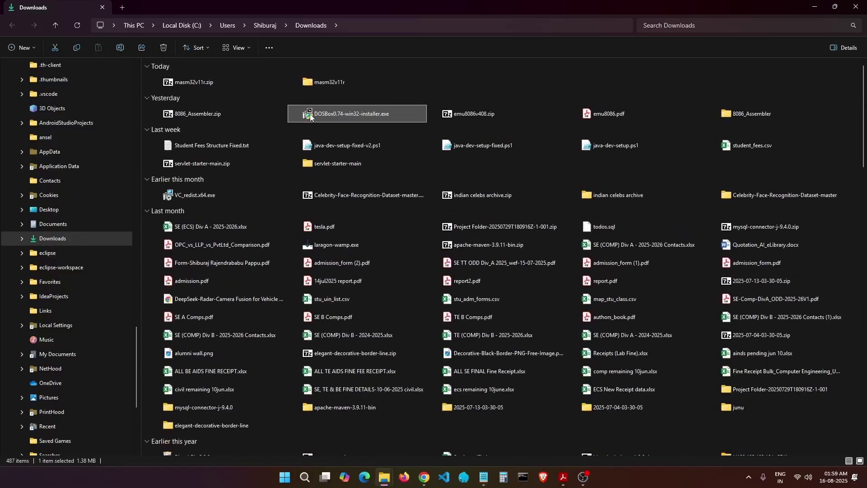
ctrl+scroll(310, 113, up, 3)
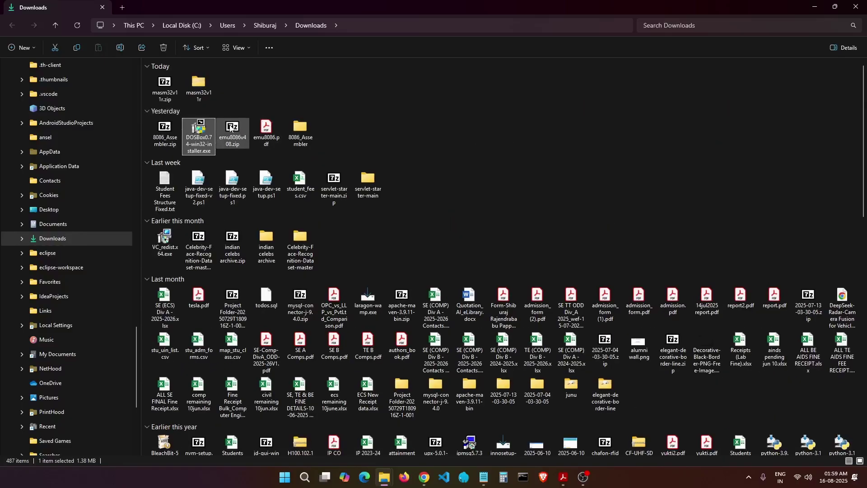
ctrl+scroll(231, 129, up, 4)
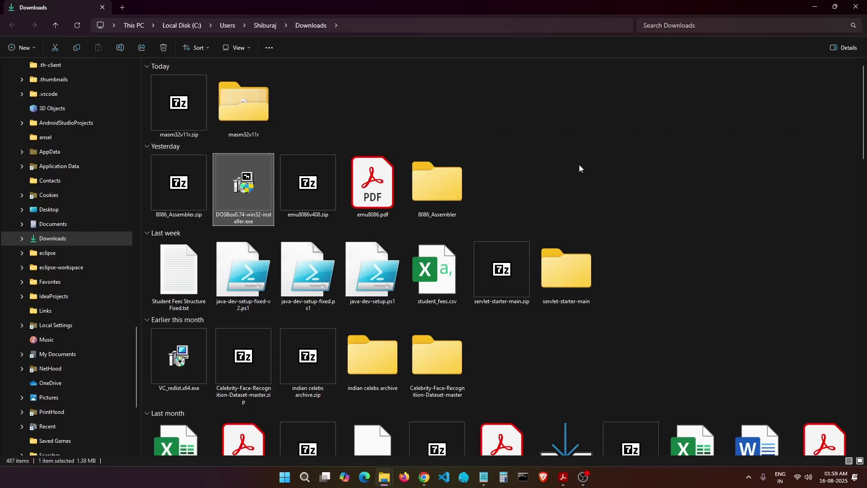
Step: Point out the 8086_Assembler.zip archive and the DOSBox 0.74 installer in Downloads
click(277, 185)
click(246, 189)
click(183, 187)
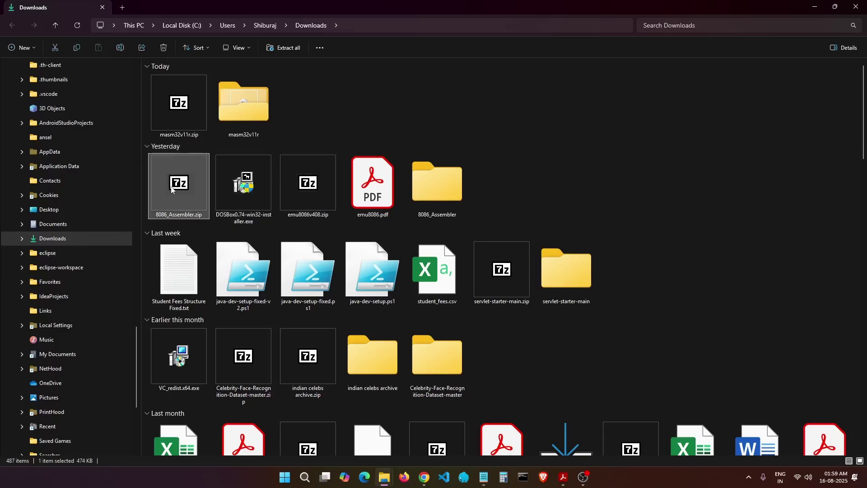
click(234, 185)
click(187, 186)
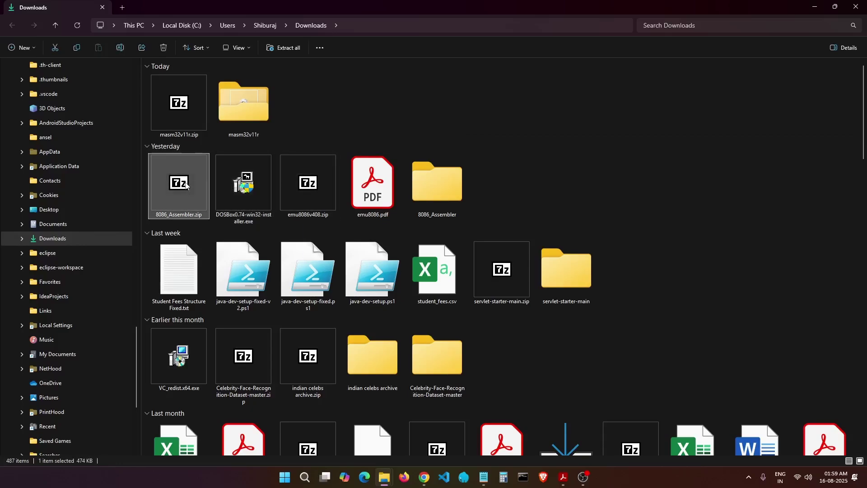
click(247, 185)
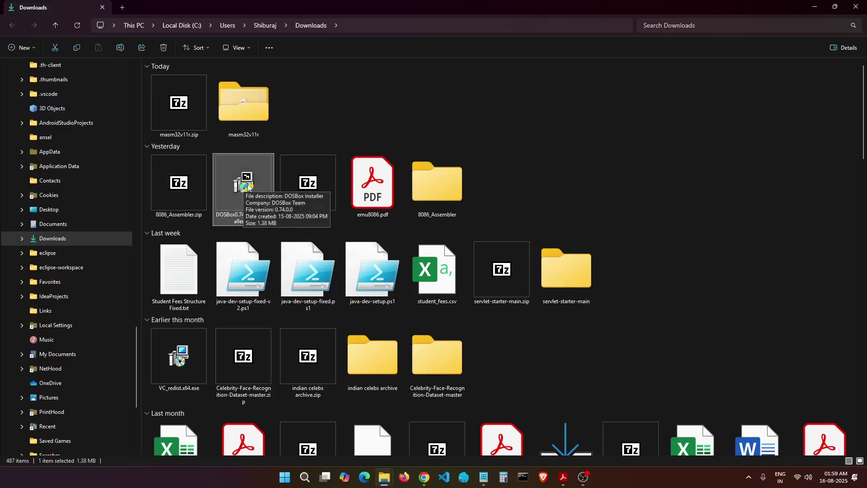
Step: Run DOSBox0.74-win32-installer.exe with default options to install DOSBox 0.74, then close it
double_click(248, 186)
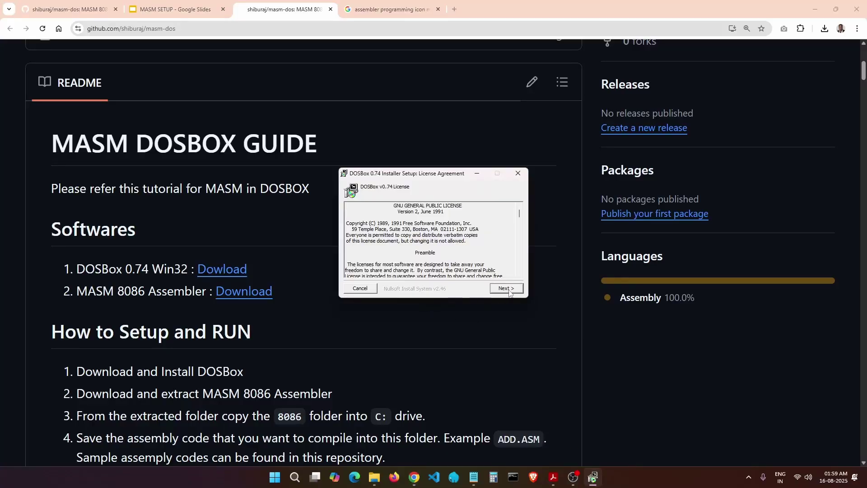
click(509, 290)
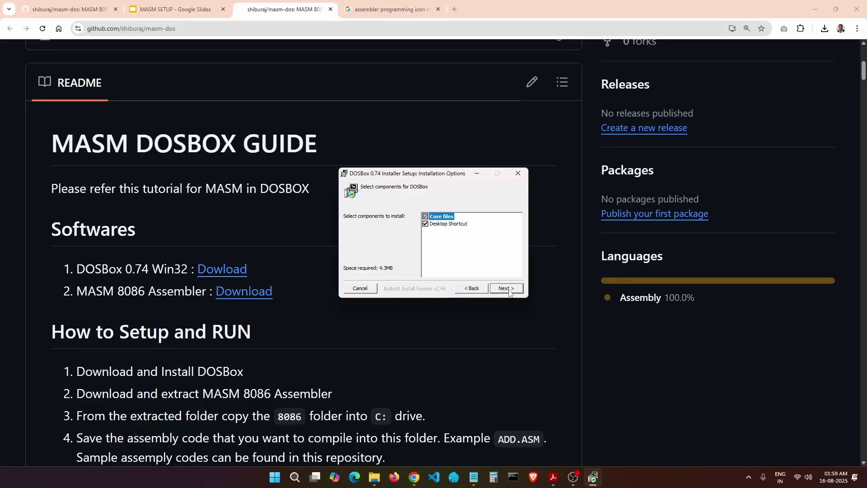
click(510, 290)
click(510, 291)
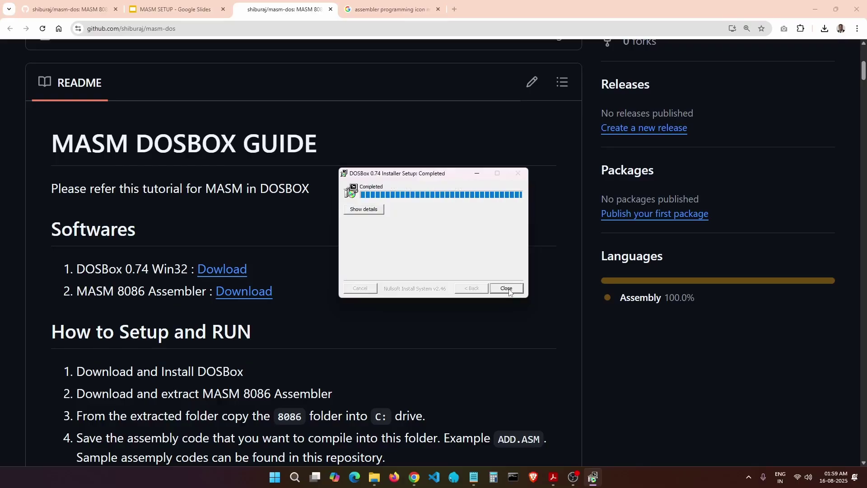
click(507, 289)
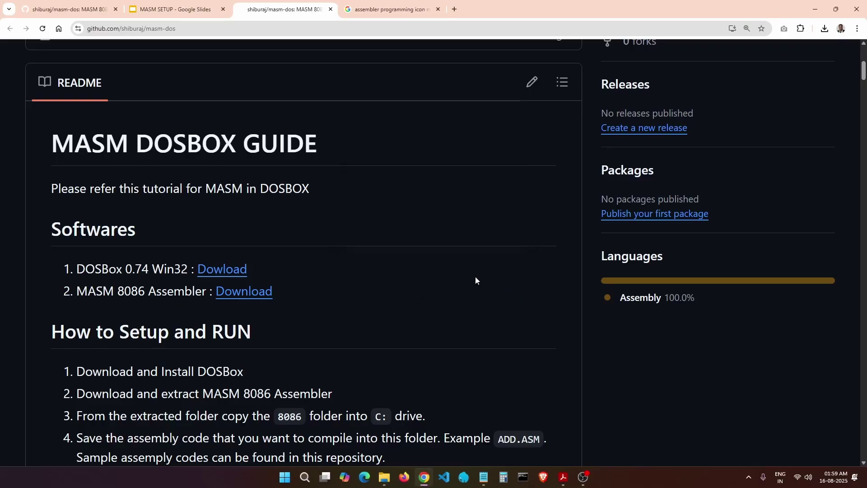
Step: Launch DOSBox 0.74 from its new desktop shortcut, then close its window
key(super+d)
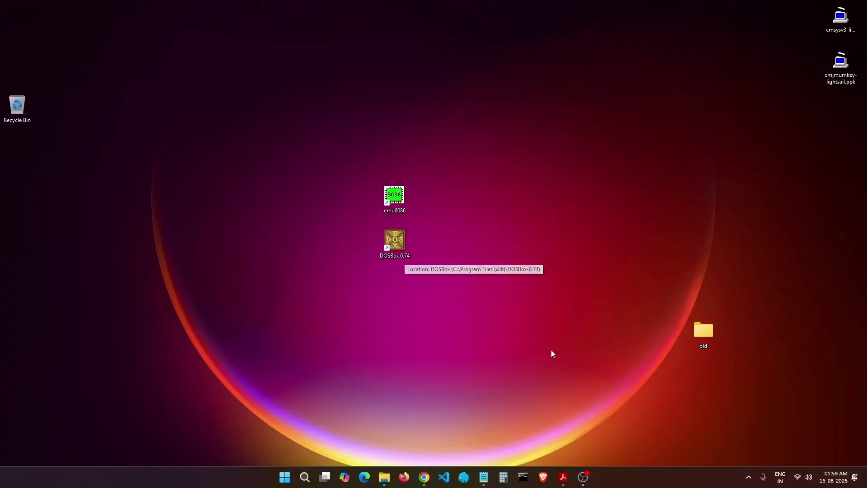
double_click(392, 246)
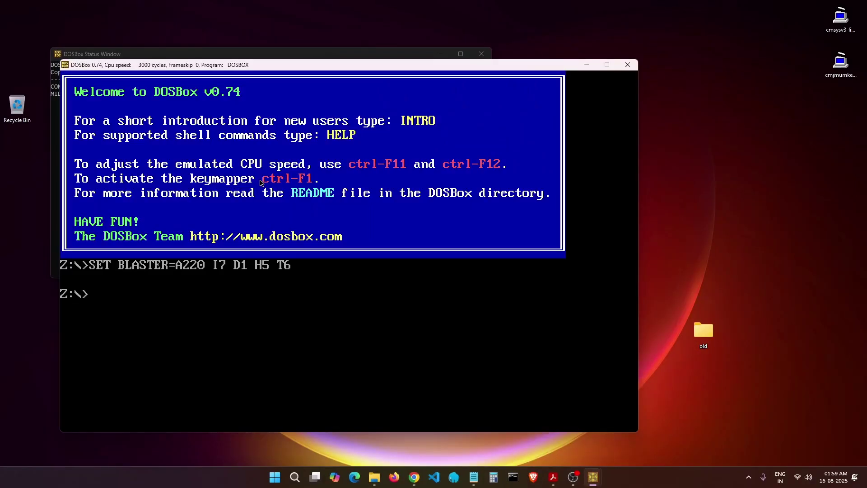
click(628, 64)
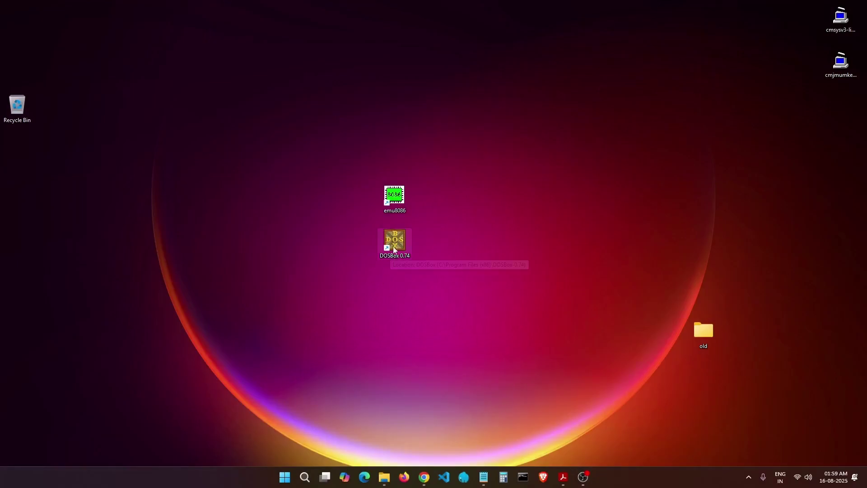
Step: Extract 8086_Assembler.zip into the suggested 8086_Assembler folder in Downloads and select it
mouse_move(388, 479)
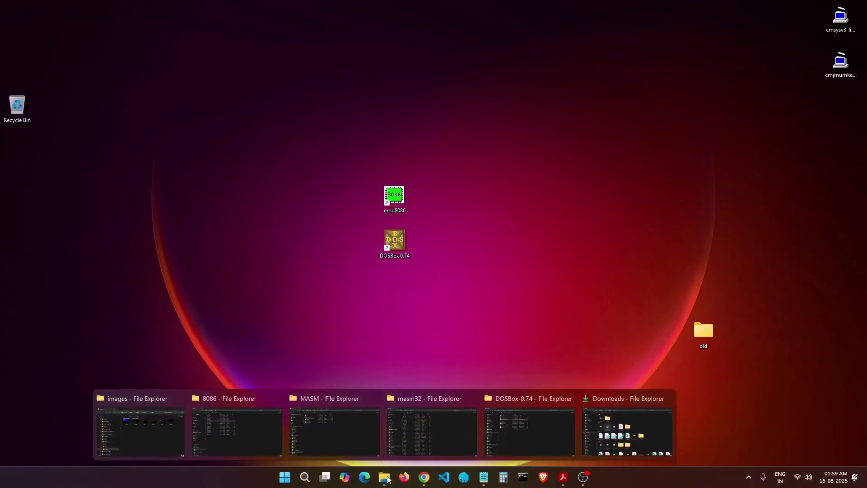
click(629, 416)
click(182, 186)
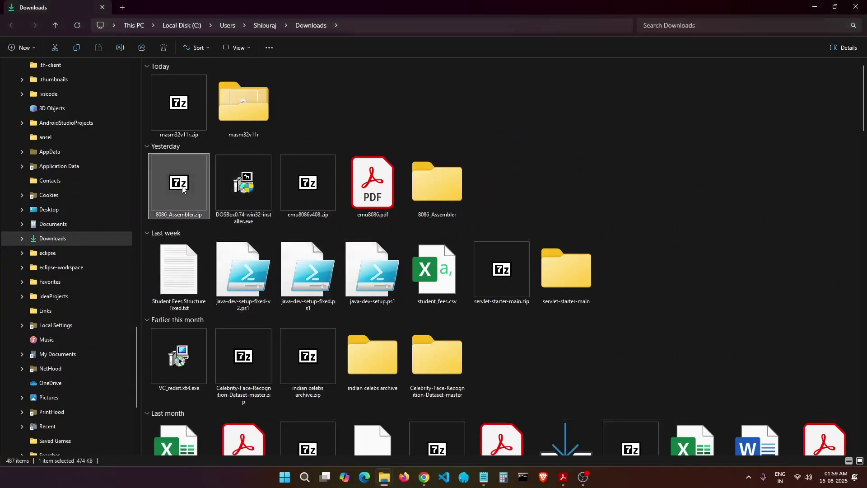
right_click(178, 183)
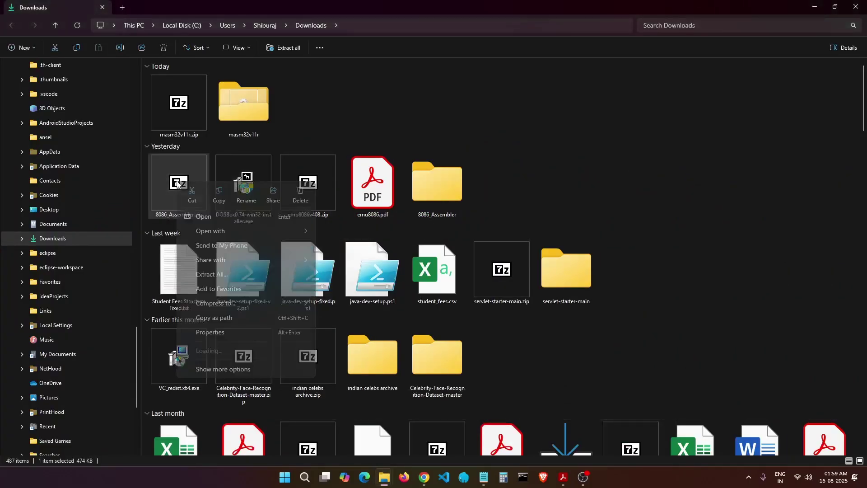
click(220, 278)
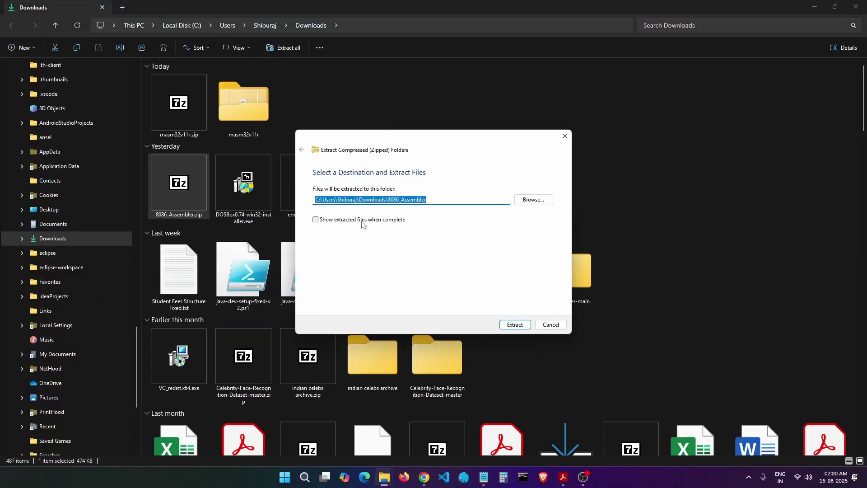
click(515, 325)
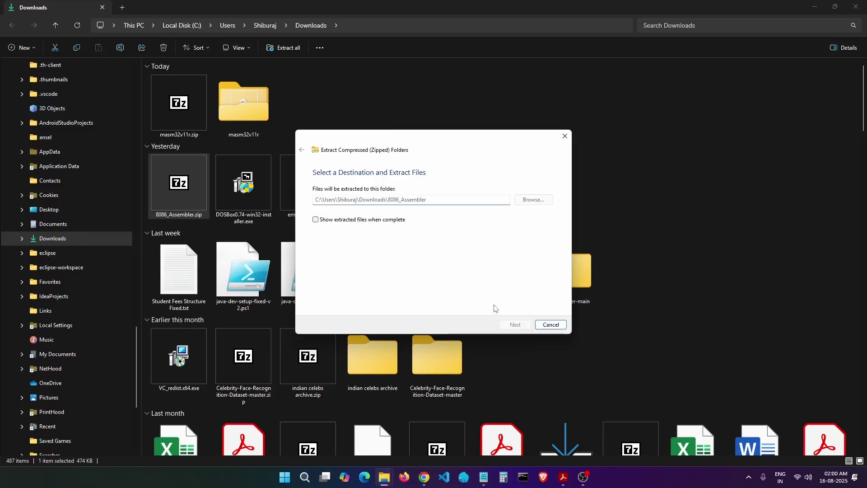
click(461, 187)
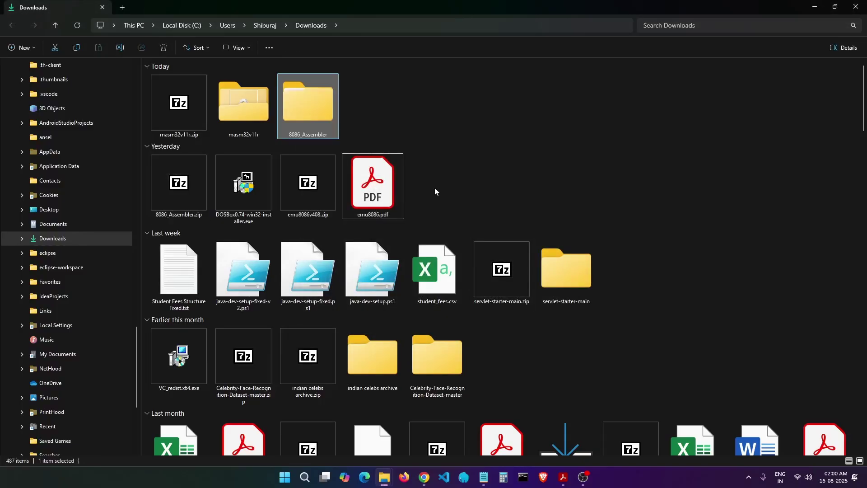
Step: Open 8086_Assembler\8086 and highlight the MASM.EXE, LINK.EXE and DEBUG.EXE tools
double_click(310, 110)
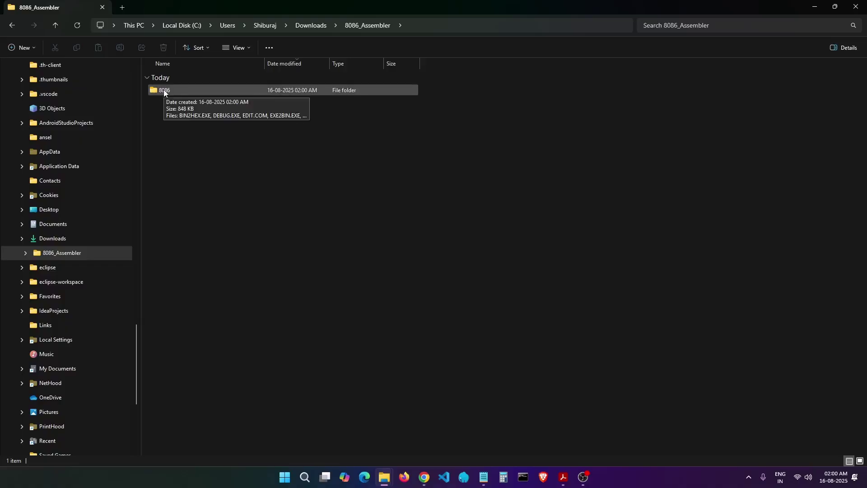
double_click(165, 92)
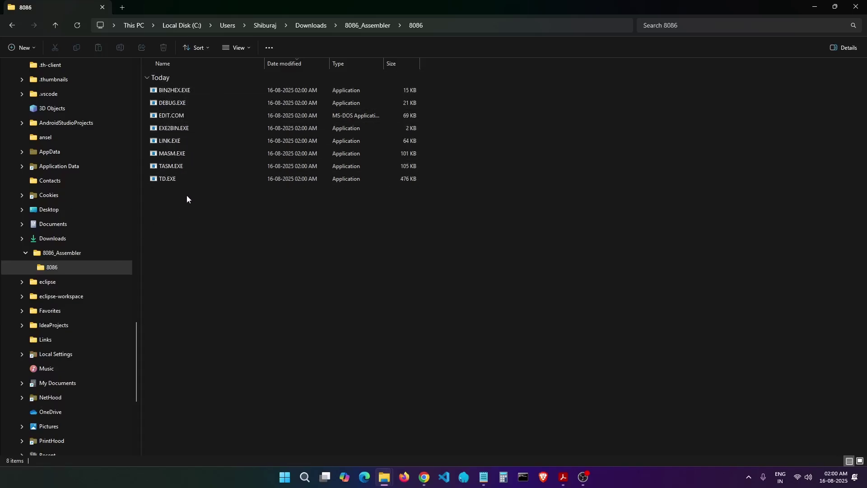
click(174, 155)
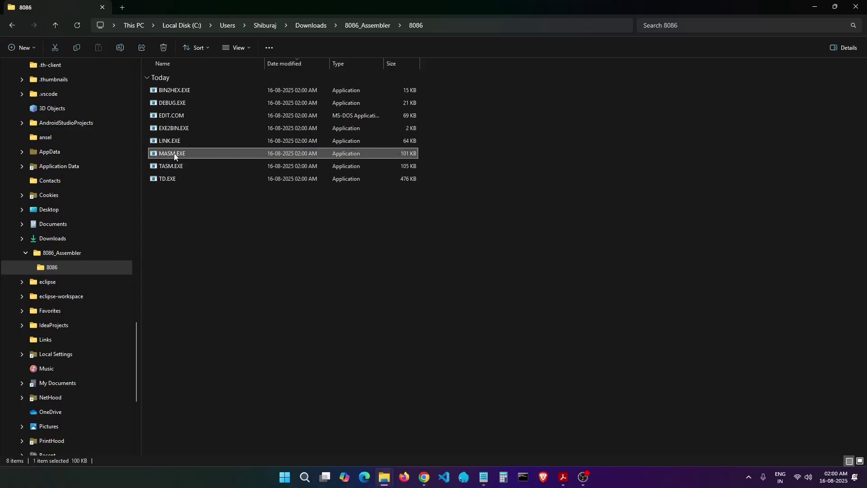
click(172, 141)
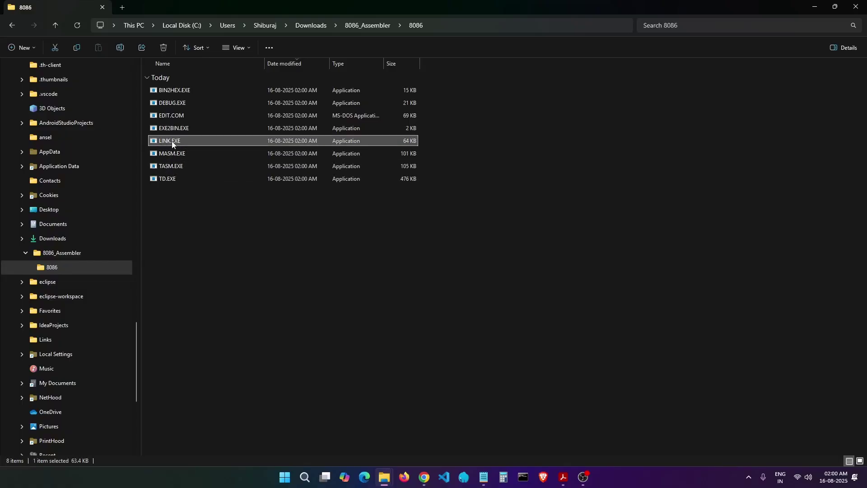
click(180, 107)
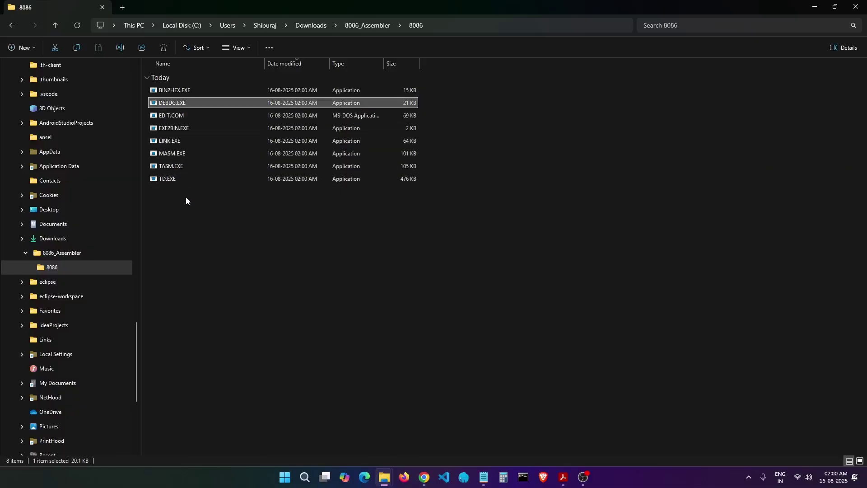
Step: Paste the 8086 folder into the root of Local Disk (C:) and open the copy
click(11, 25)
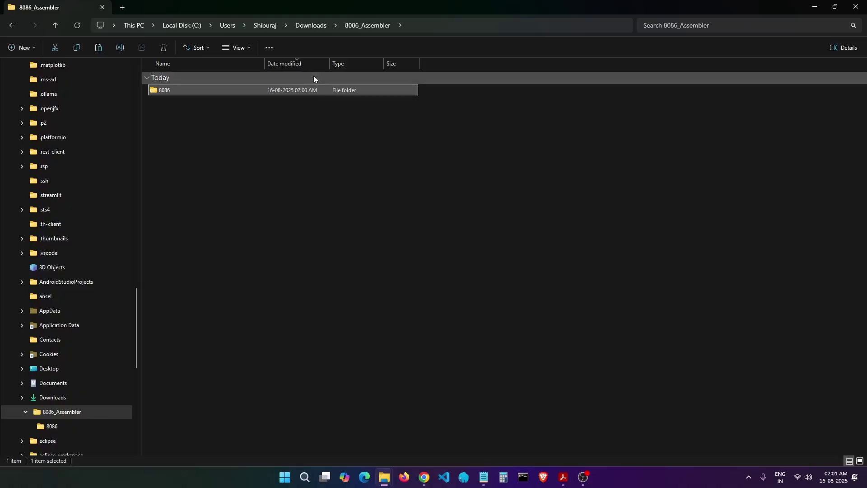
click(186, 26)
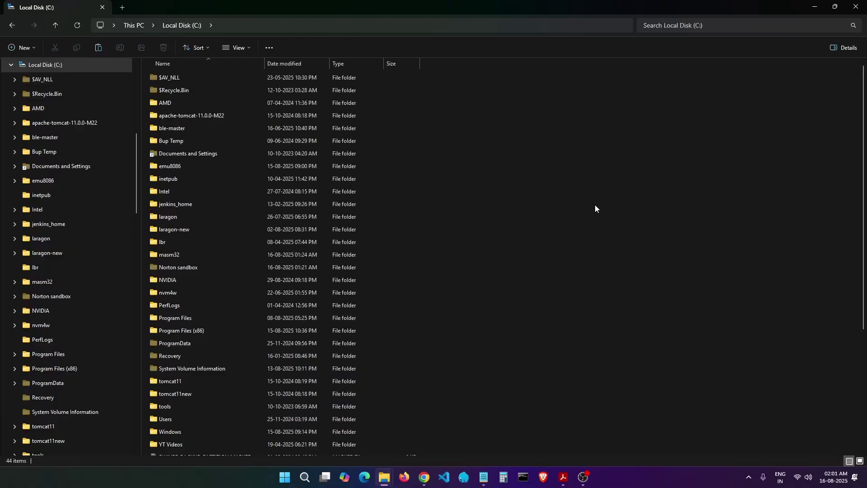
key(ctrl+v)
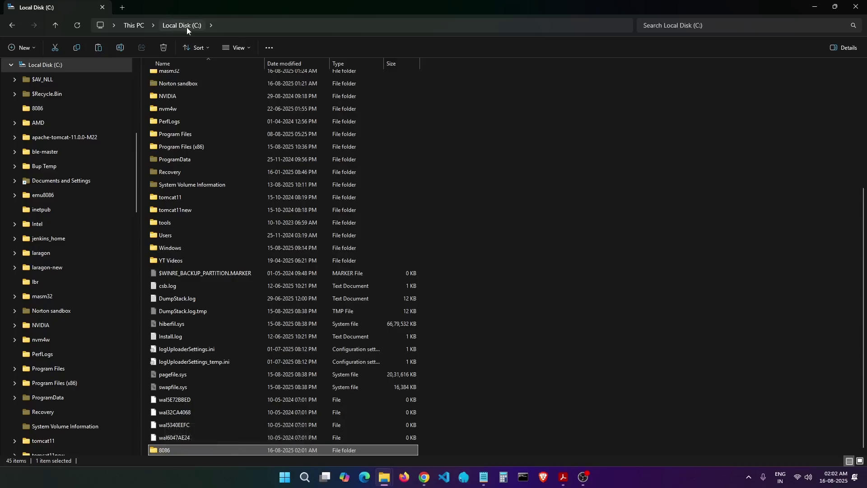
double_click(164, 451)
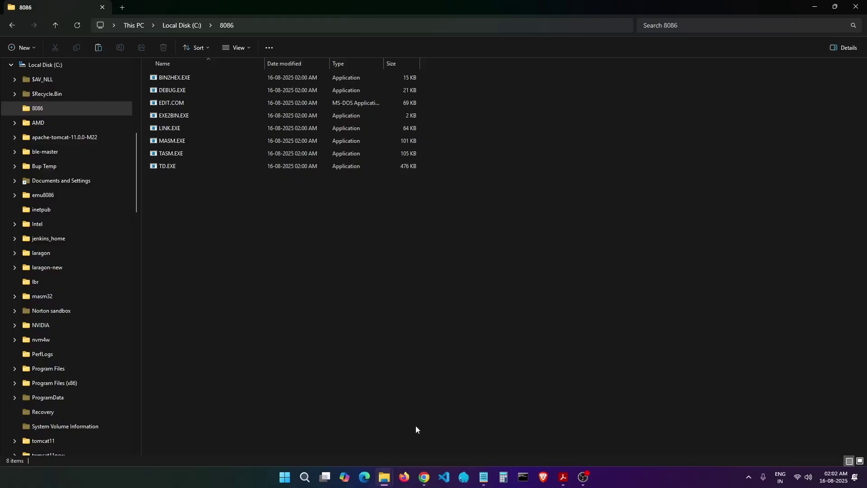
Step: Scroll through the masm-dos README in Chrome, then open the repository's codes folder
click(423, 477)
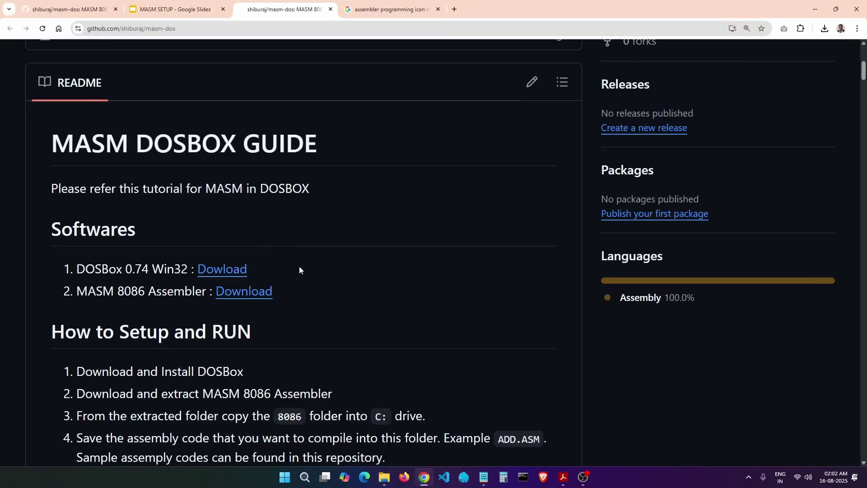
scroll(299, 270, down, 6)
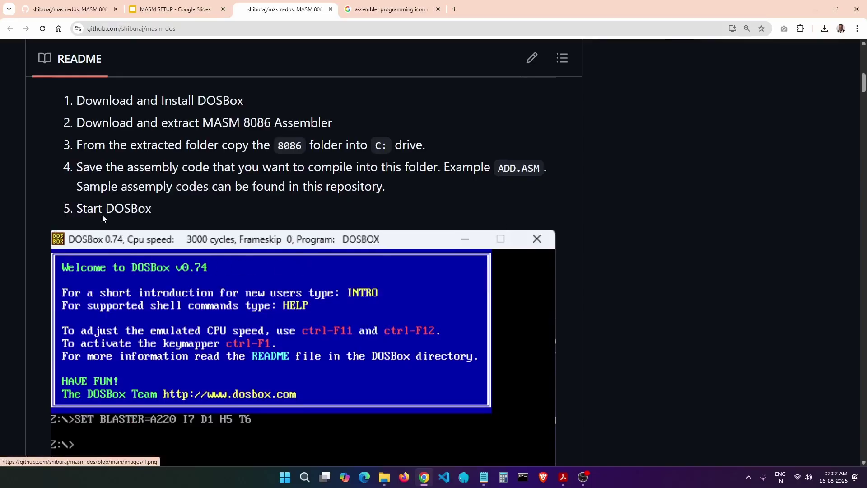
scroll(236, 343, down, 2)
scroll(236, 344, up, 4)
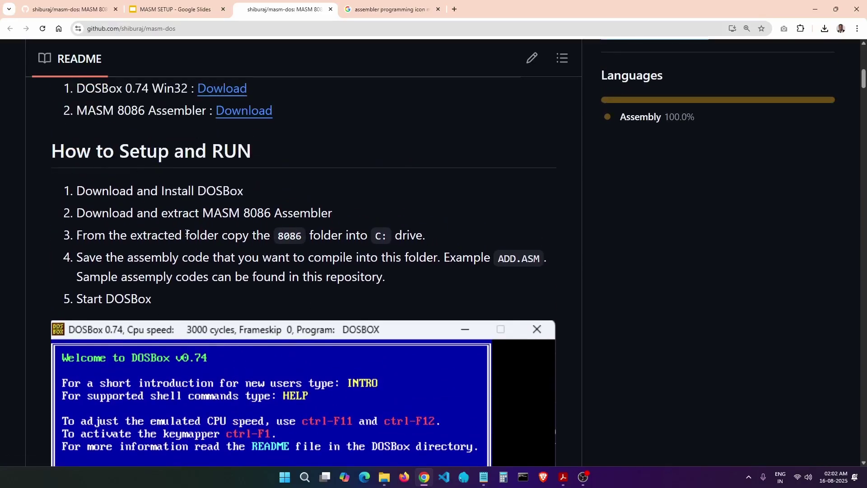
scroll(215, 244, up, 10)
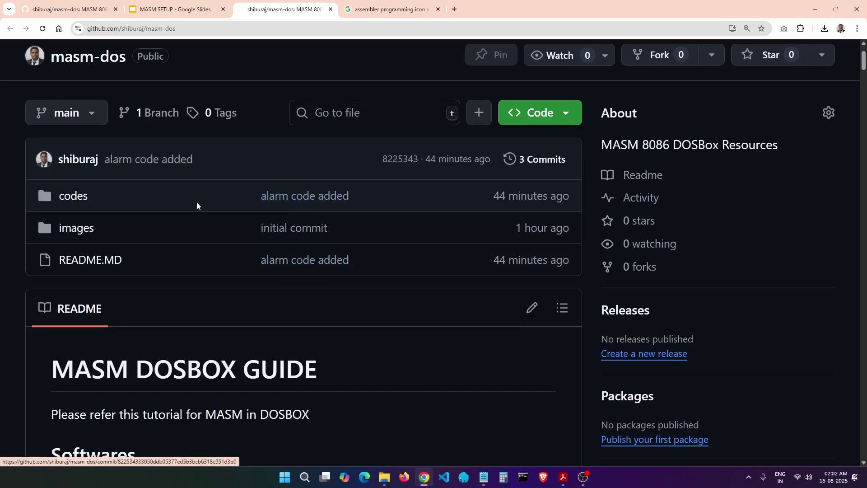
click(74, 198)
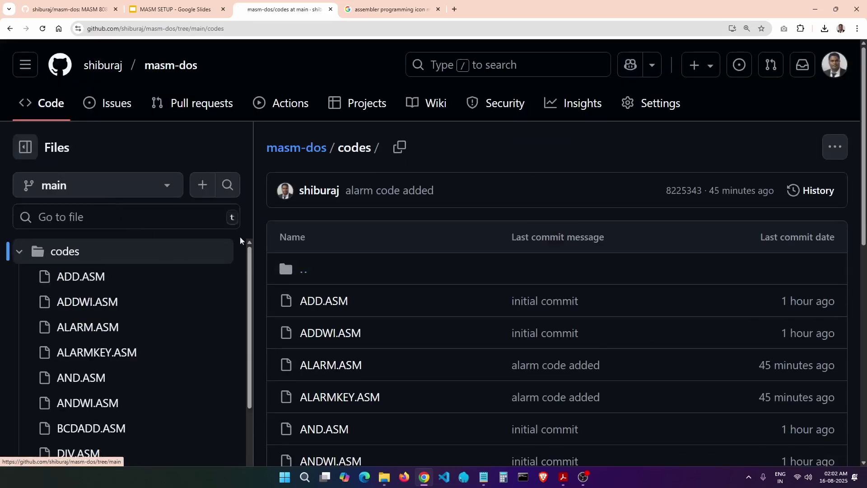
Step: Open the ADDWI.ASM sample in the codes folder and copy its full raw code
scroll(343, 240, down, 3)
scroll(364, 235, down, 4)
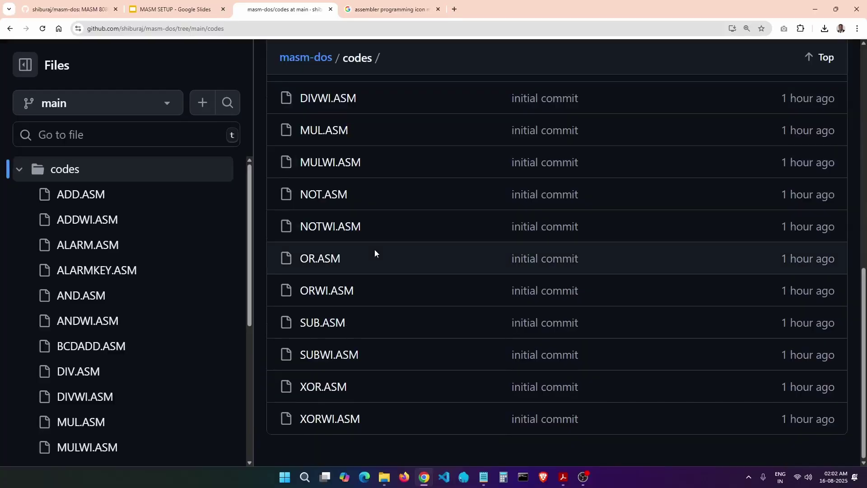
scroll(375, 251, up, 10)
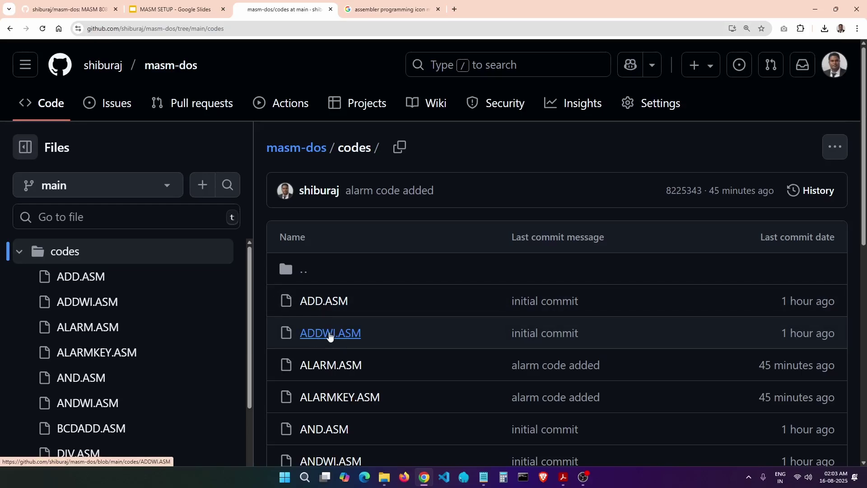
click(329, 333)
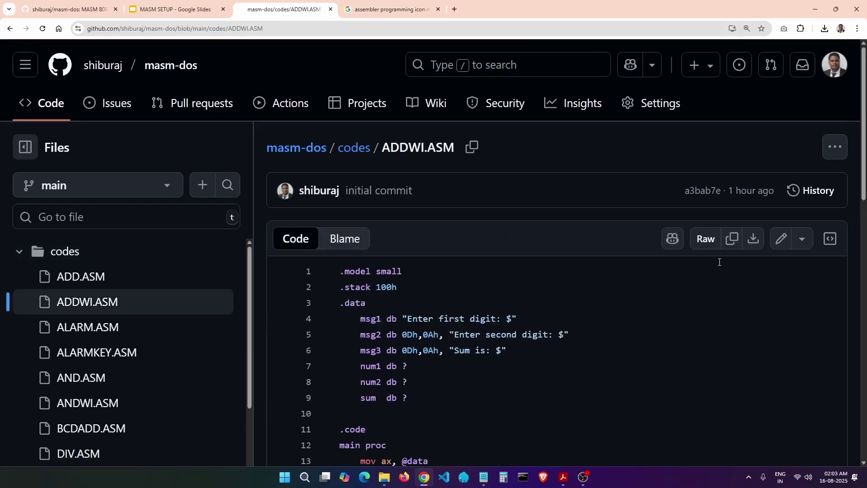
click(732, 238)
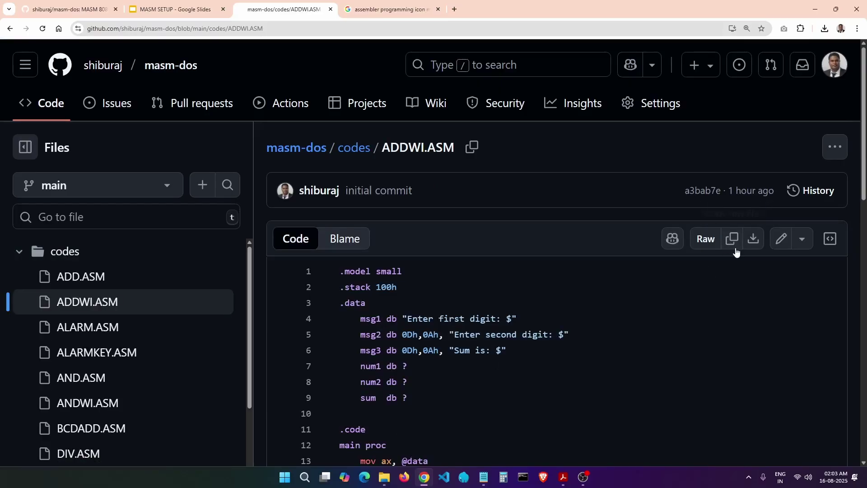
scroll(462, 313, down, 10)
scroll(462, 313, down, 2)
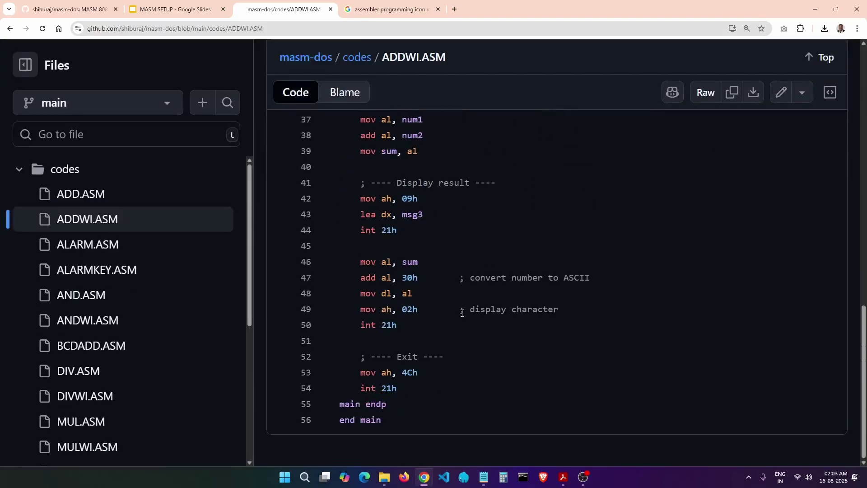
scroll(486, 425, up, 15)
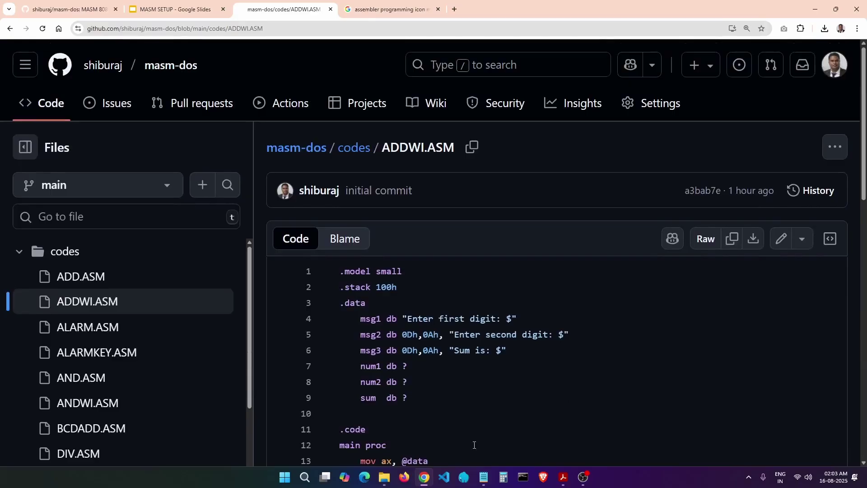
Step: Create a new text document in the C:\8086 folder
mouse_move(385, 478)
click(606, 436)
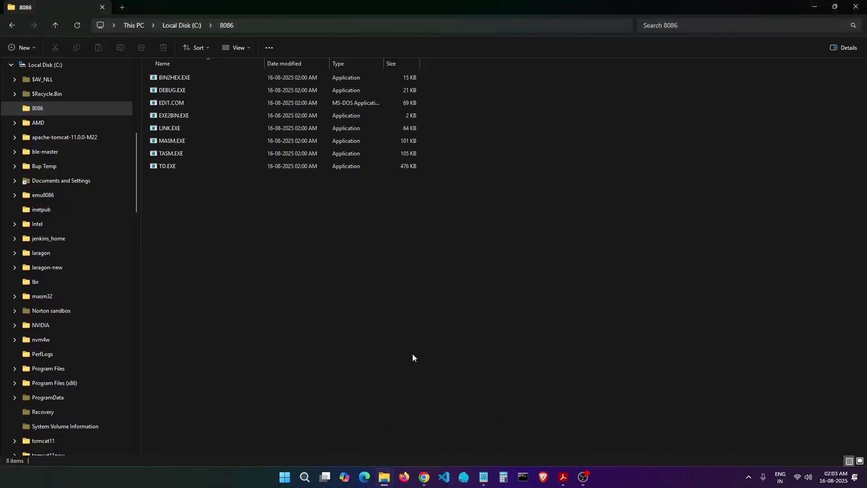
right_click(210, 253)
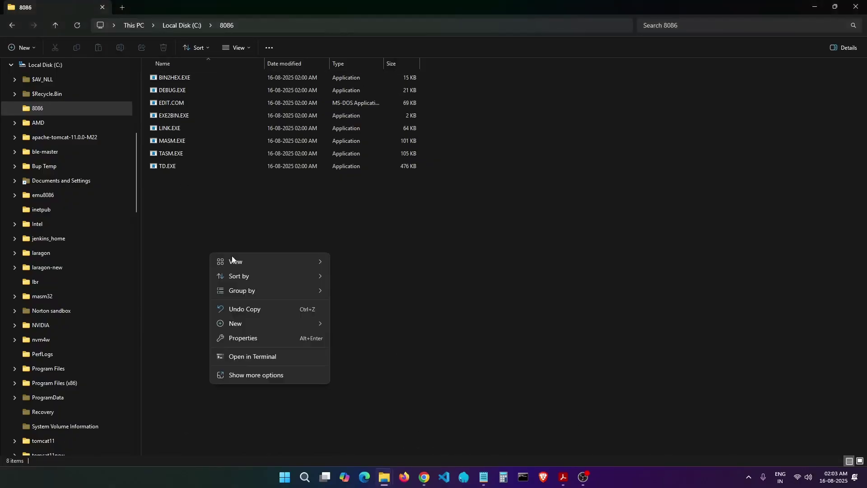
mouse_move(291, 325)
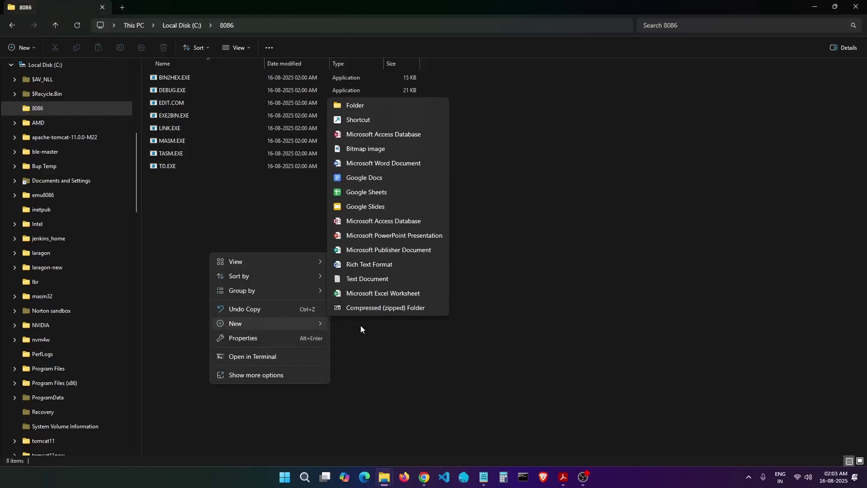
click(368, 279)
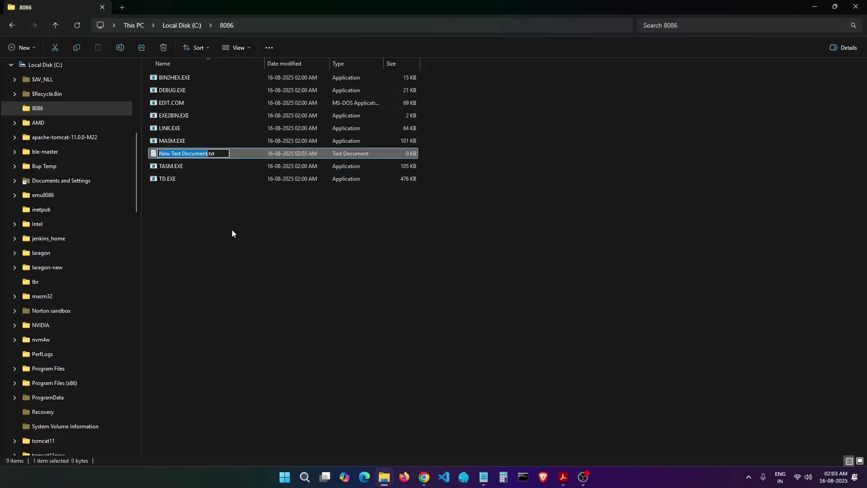
Step: Rename the new document to ADD.ASM and accept the extension change
text(ADD)
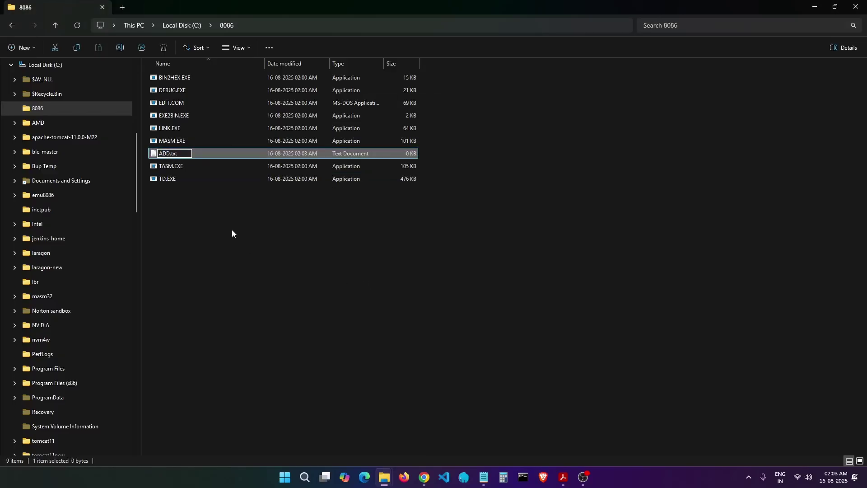
key(End)
key(BackSpace)
key(BackSpace)
key(BackSpace)
text(ASM)
key(Return)
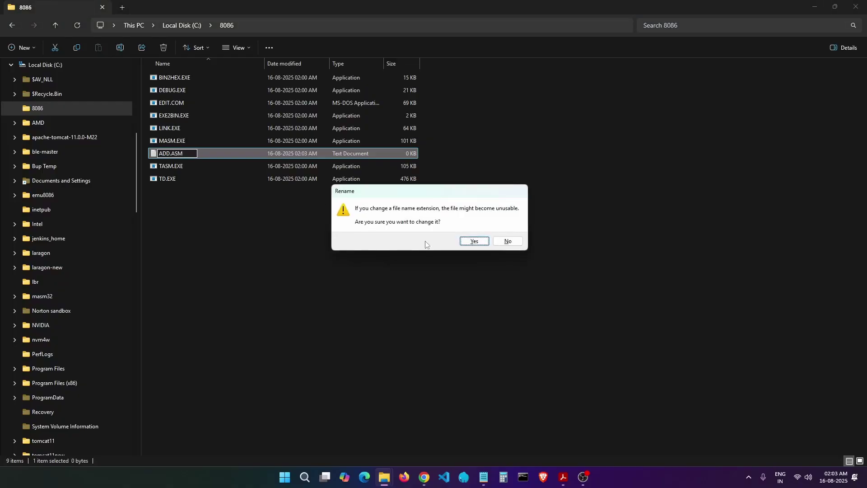
click(473, 243)
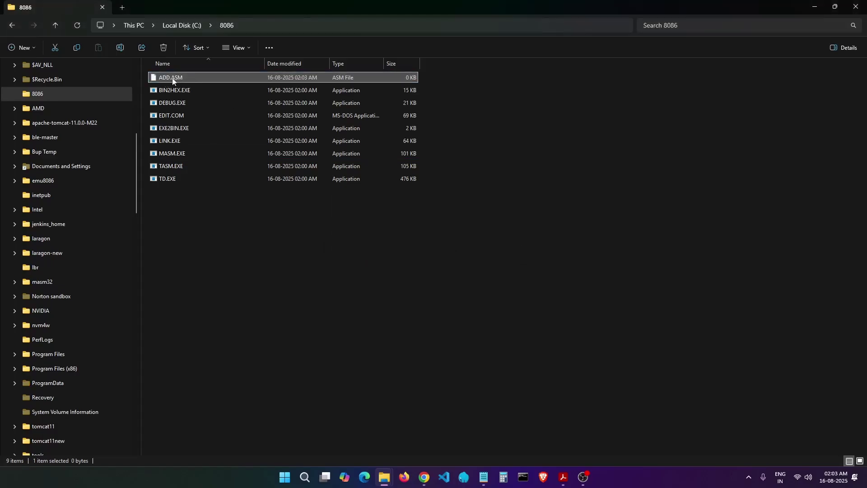
Step: Paste the copied assembly code into ADD.ASM in Notepad, save it, and check its 1 KB size
right_click(173, 78)
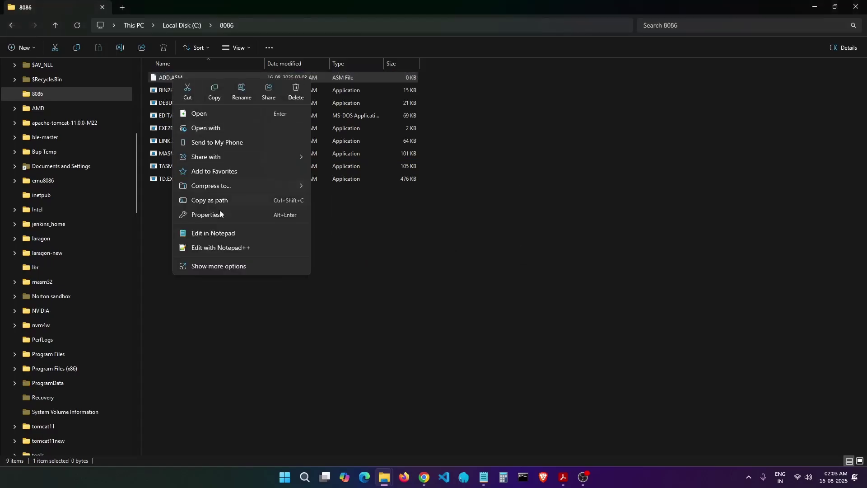
click(225, 234)
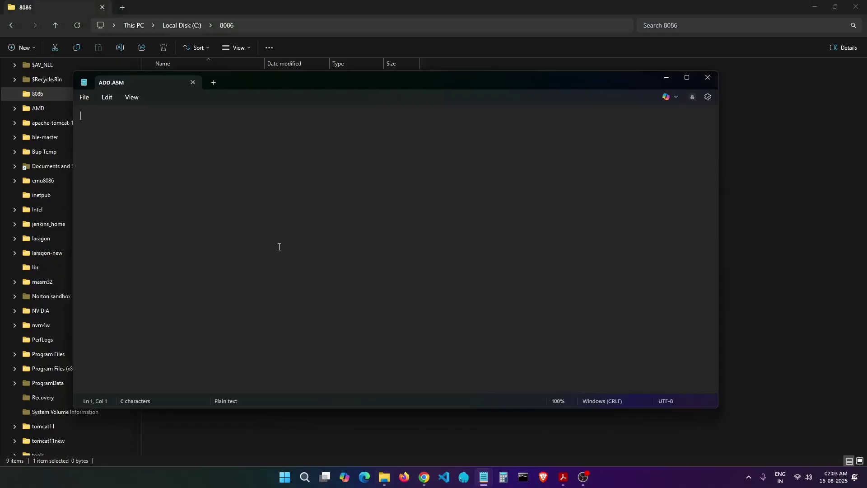
text(...    int 21h     sub al, 30h        ; convert ASCII to number     mov num1, al      ; ---- Input second digit ----     mov ah, 09h     lea dx, msg2     int 21h      mov ah, 01h     int 21h     sub al, 30h     mov num2, al      ; ---- Add ----     mov al, num1     add al, num2     mov sum, al      ; ---- Display result ----     mov ah, 09h     lea dx, msg3     int 21h      mov al, sum     add al, 30h        ; convert number to ASCII     mov dl, al     mov ah, 02h        ; display character     int 21h      ; ---- Exit ----     mov ah, 4Ch     int 21h main endp end main)
scroll(220, 221, up, 8)
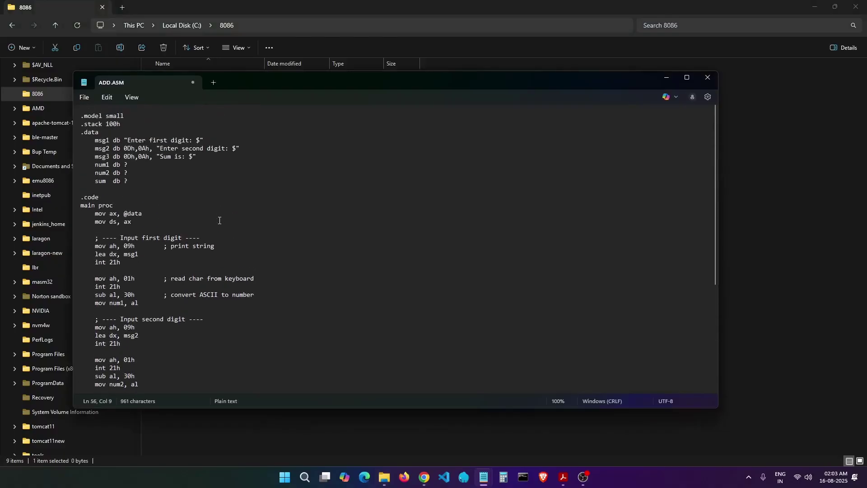
click(193, 83)
click(377, 248)
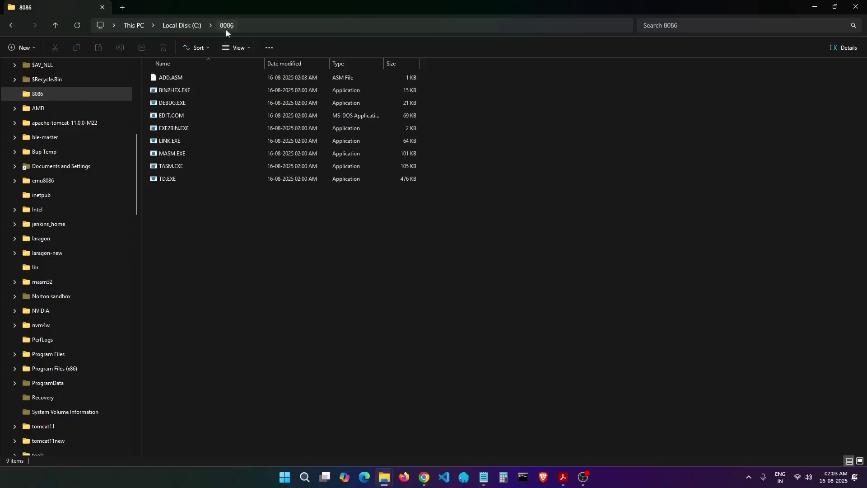
click(180, 79)
click(403, 346)
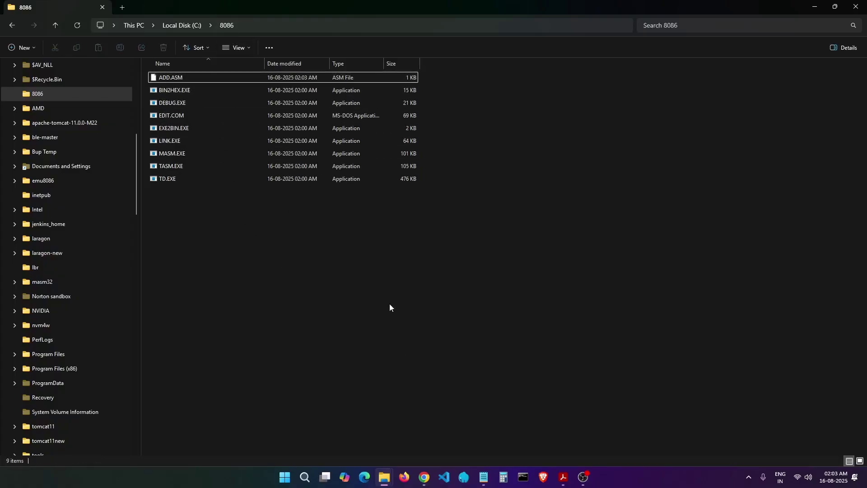